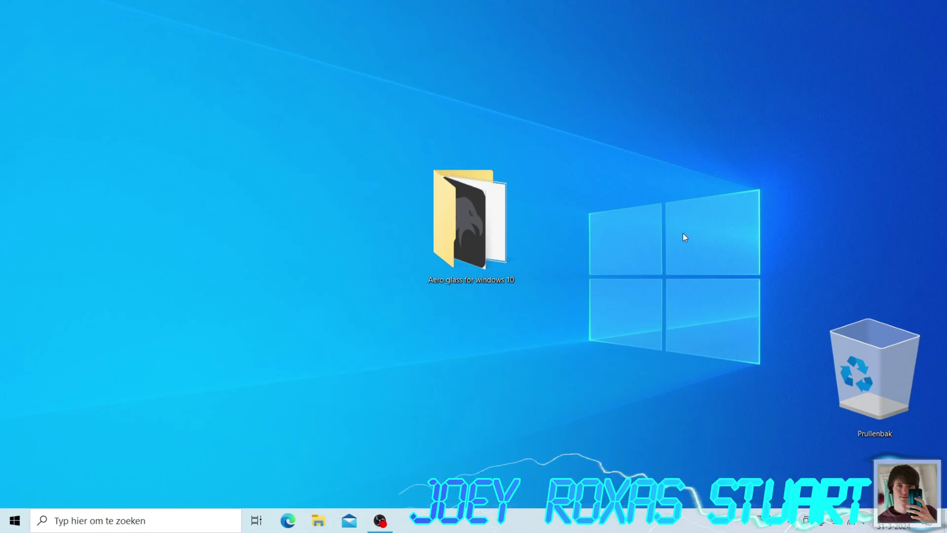
Run UltraUXThemePatcher 4.4.1 from the Aero glass folder, accept the license and install the patch.
{"action": "double_click", "coordinate": [476, 241]}
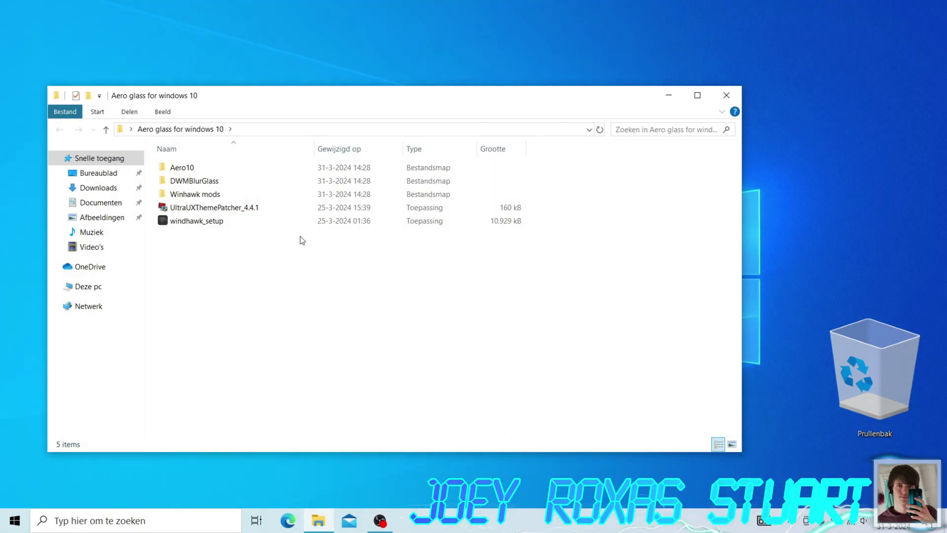
{"action": "double_click", "coordinate": [252, 210]}
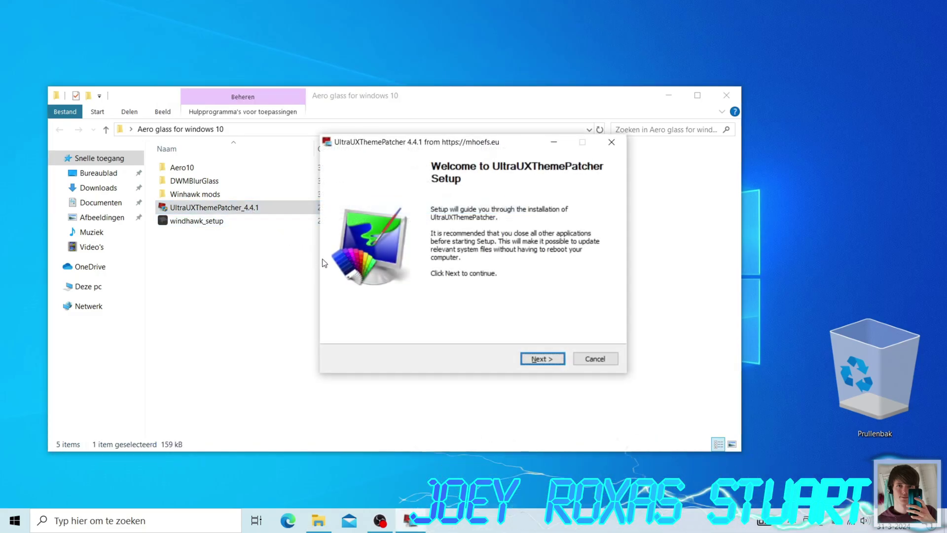
{"action": "left_click", "coordinate": [541, 362]}
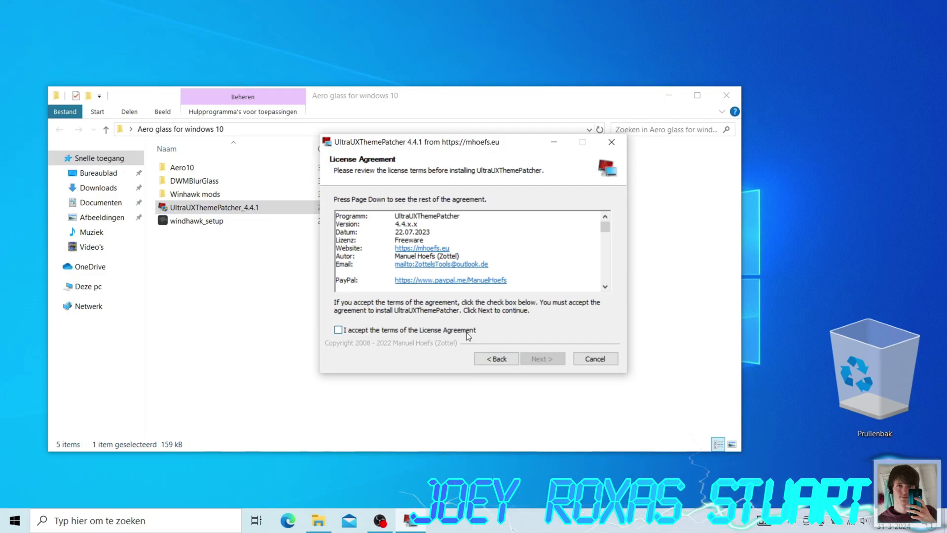
{"action": "left_click", "coordinate": [530, 360]}
{"action": "left_click", "coordinate": [531, 362]}
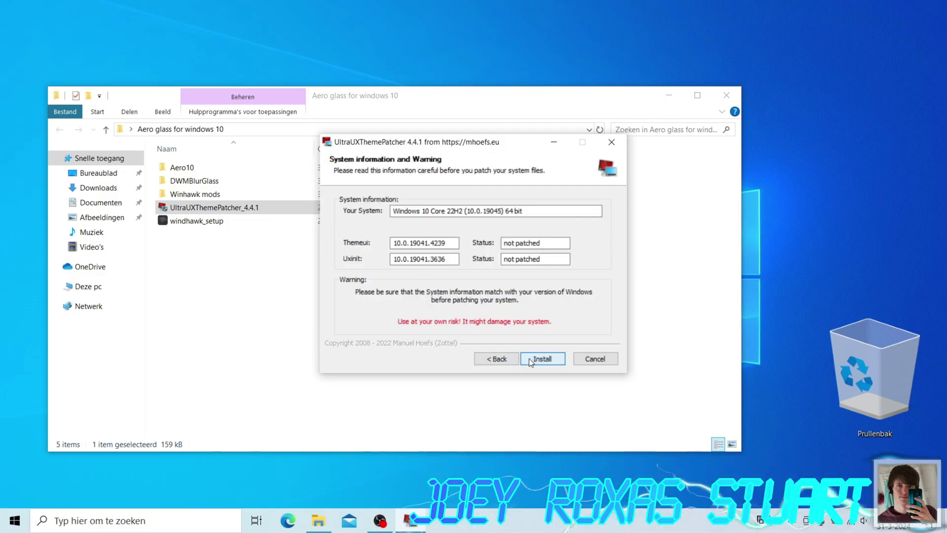
{"action": "left_click", "coordinate": [529, 358]}
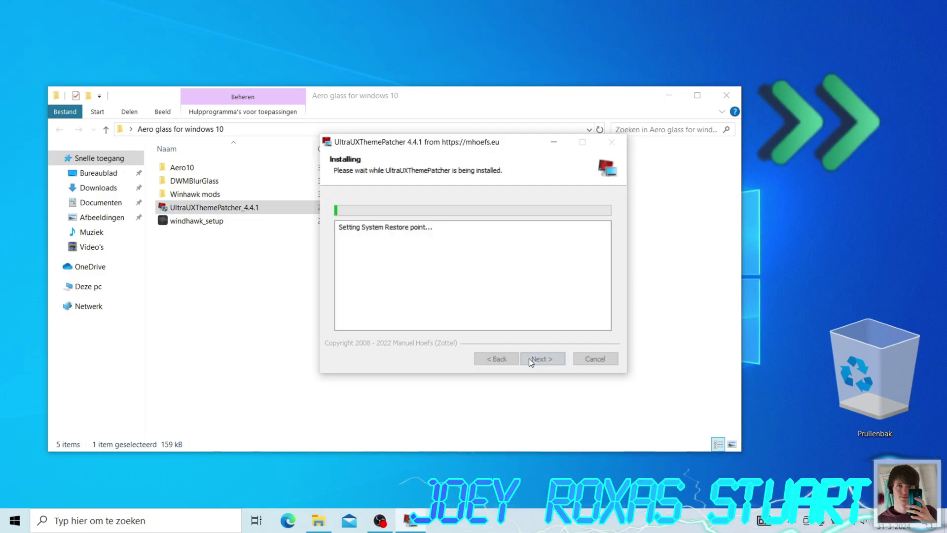
{"action": "left_click", "coordinate": [529, 358]}
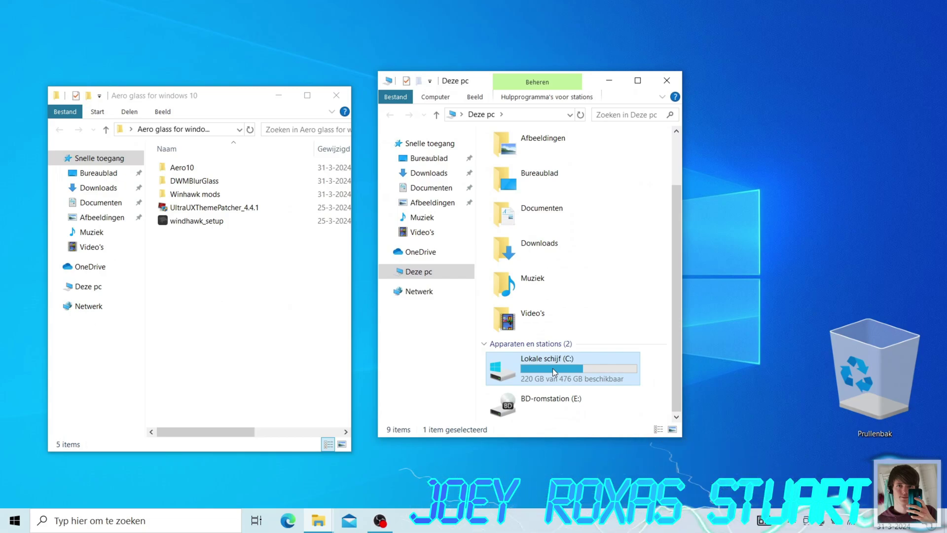
Open the C:\Windows\Resources\Themes folder in File Explorer.
{"action": "double_click", "coordinate": [605, 372]}
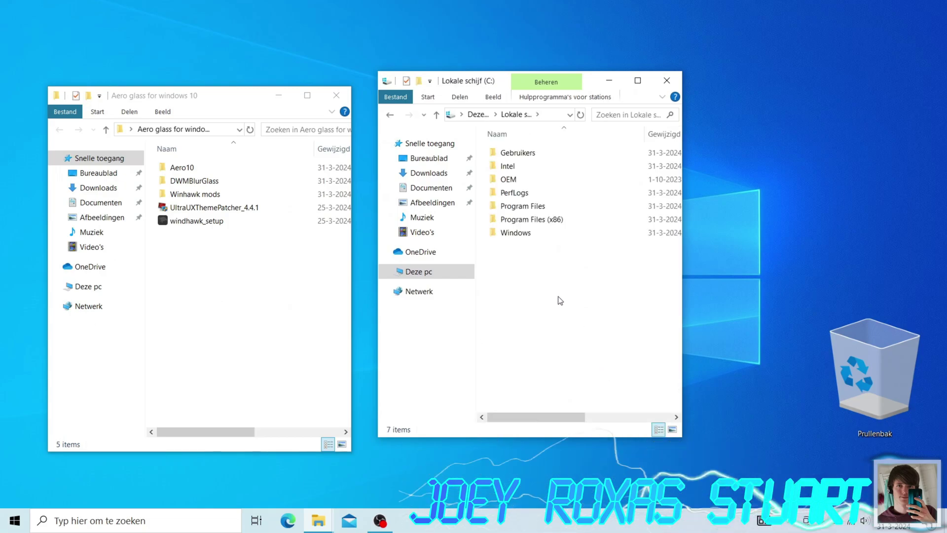
{"action": "double_click", "coordinate": [516, 232]}
{"action": "left_click", "coordinate": [514, 232]}
{"action": "type", "text": "resources"}
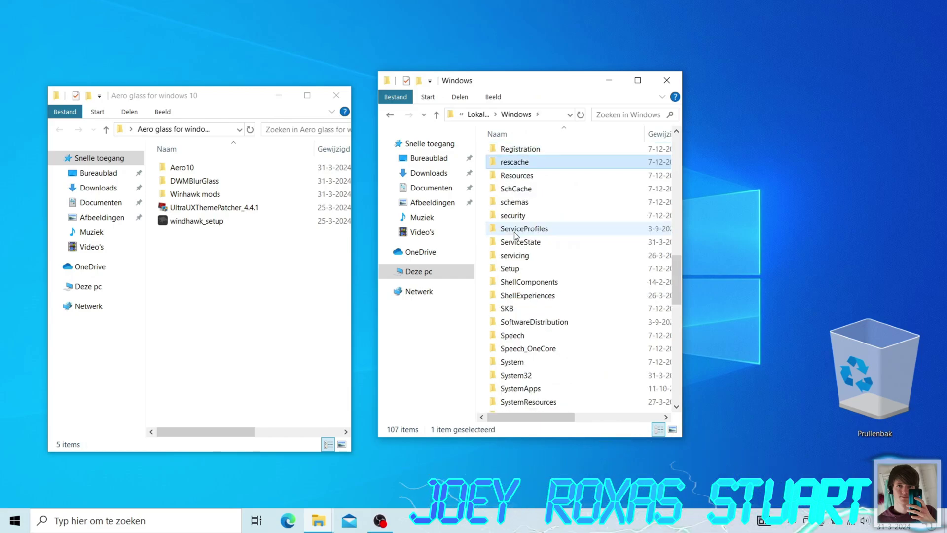
{"action": "double_click", "coordinate": [521, 178]}
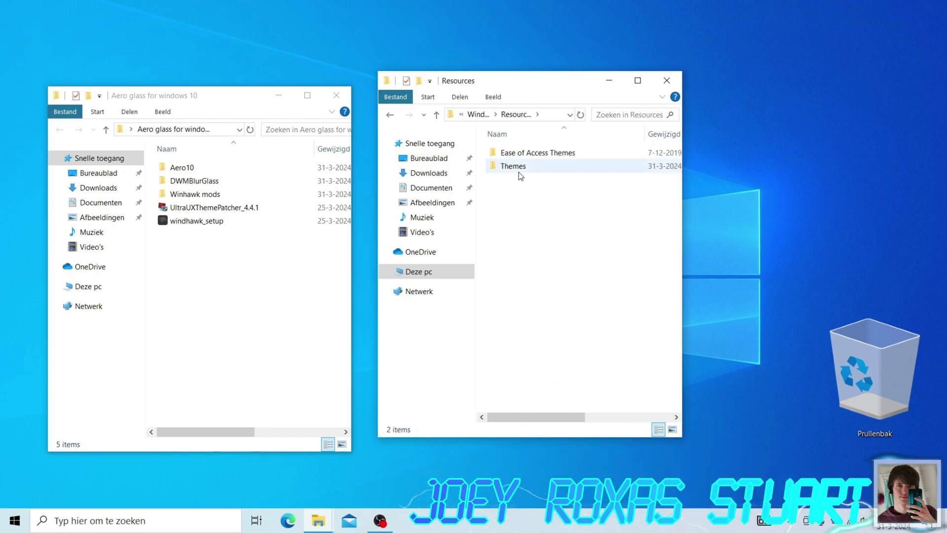
{"action": "double_click", "coordinate": [518, 172]}
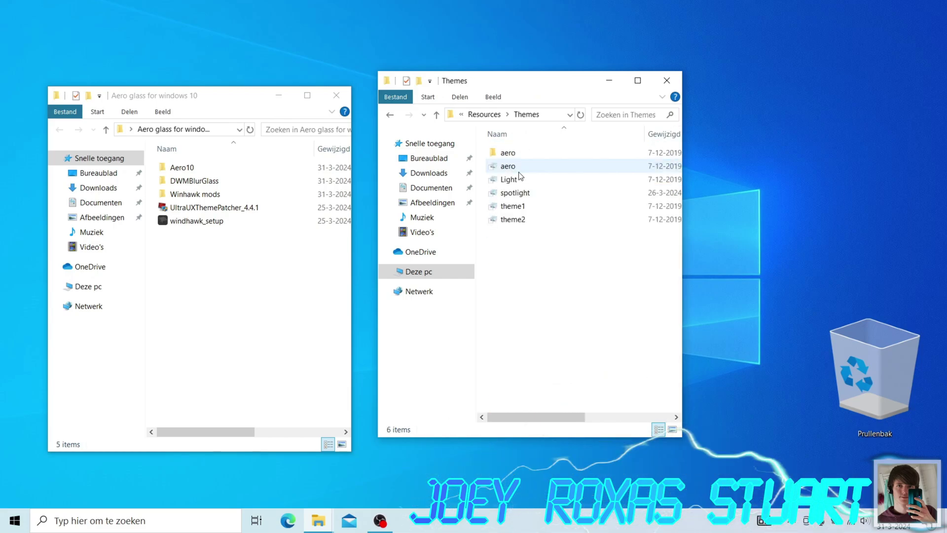
Drag all seven items from the aero10 archive's Themes folder into Resources\Themes, granting administrator permission.
{"action": "double_click", "coordinate": [177, 168]}
{"action": "double_click", "coordinate": [172, 171]}
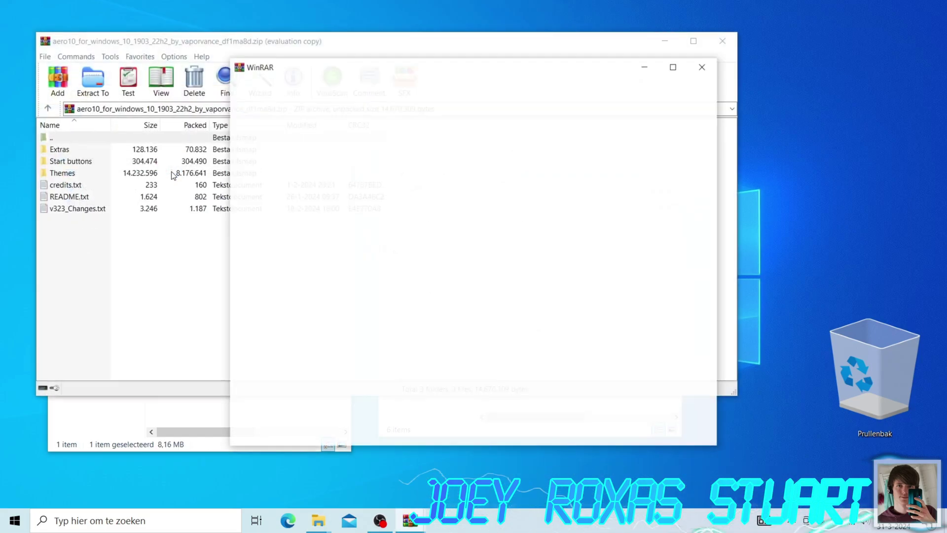
{"action": "double_click", "coordinate": [64, 173]}
{"action": "left_click_drag", "start_coordinate": [65, 220], "coordinate": [524, 257]}
{"action": "left_click", "coordinate": [227, 235]}
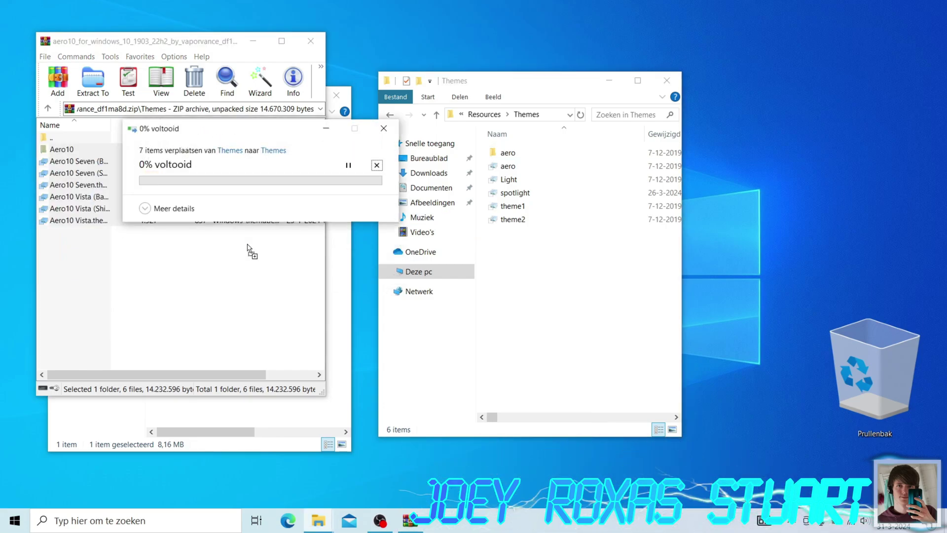
{"action": "key", "text": "Escape"}
Open Personalization settings from the desktop and scroll the Themes page to the Aero10 theme tiles.
{"action": "right_click", "coordinate": [726, 259]}
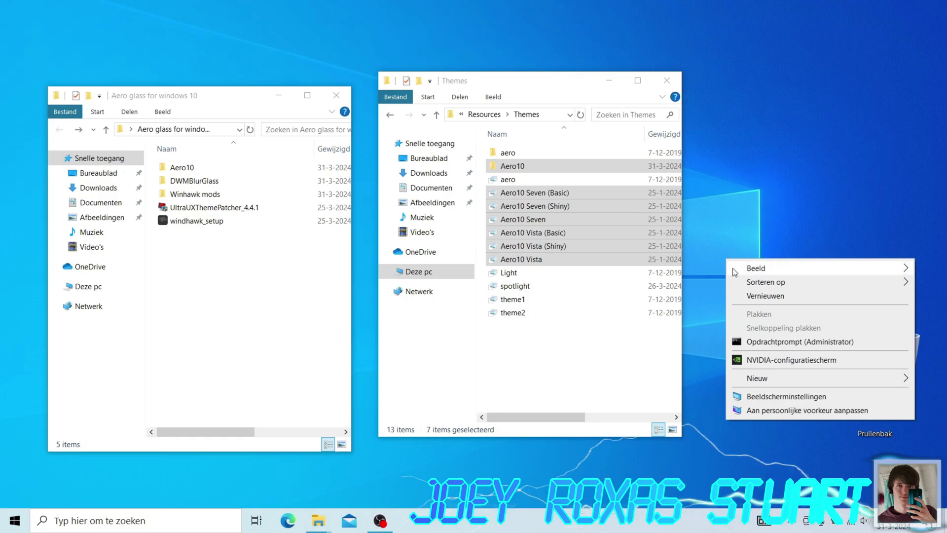
{"action": "left_click", "coordinate": [753, 416]}
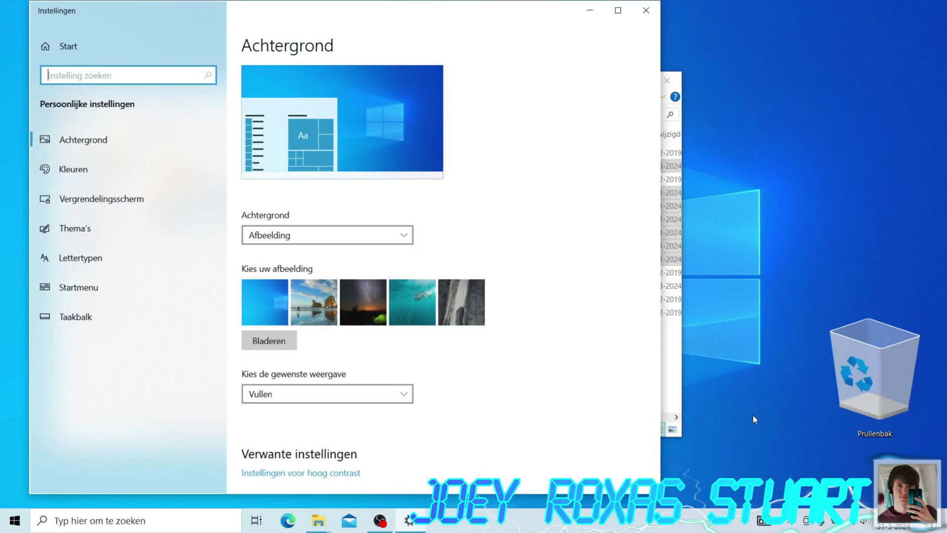
{"action": "left_click", "coordinate": [159, 229]}
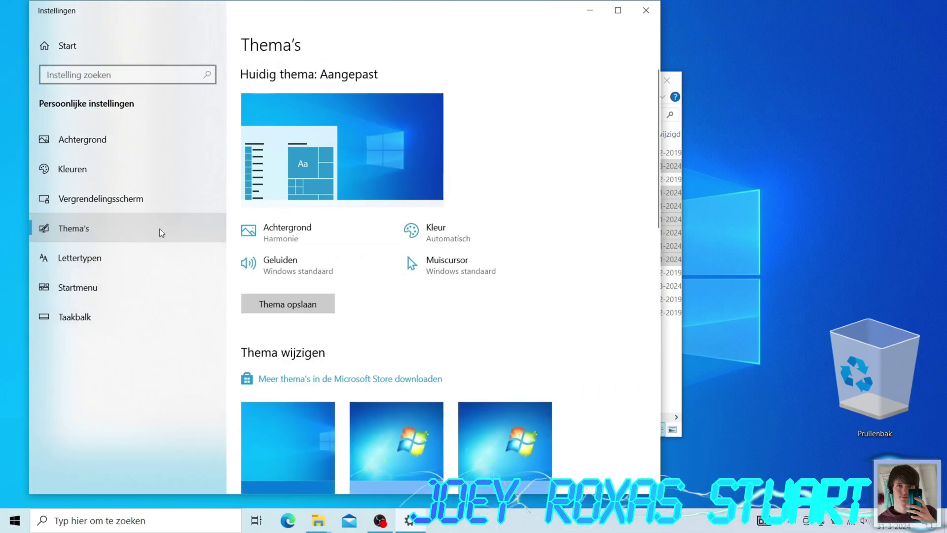
{"action": "scroll", "coordinate": [407, 230], "scroll_direction": "down", "scroll_amount": 4}
{"action": "scroll", "coordinate": [407, 230], "scroll_direction": "down", "scroll_amount": 3}
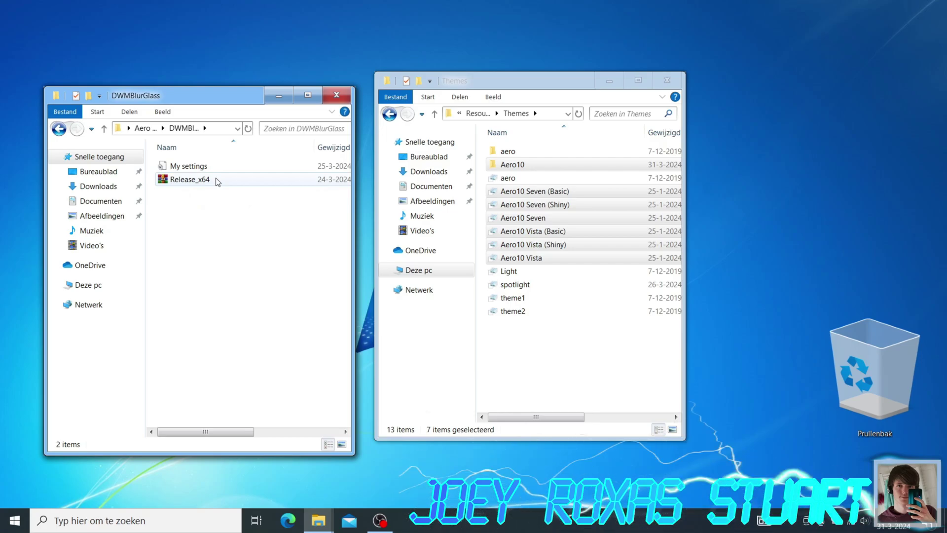
Drag the Release folder from Release_x64.zip onto drive C: and rename it DWMBlurrGlass.
{"action": "double_click", "coordinate": [190, 180]}
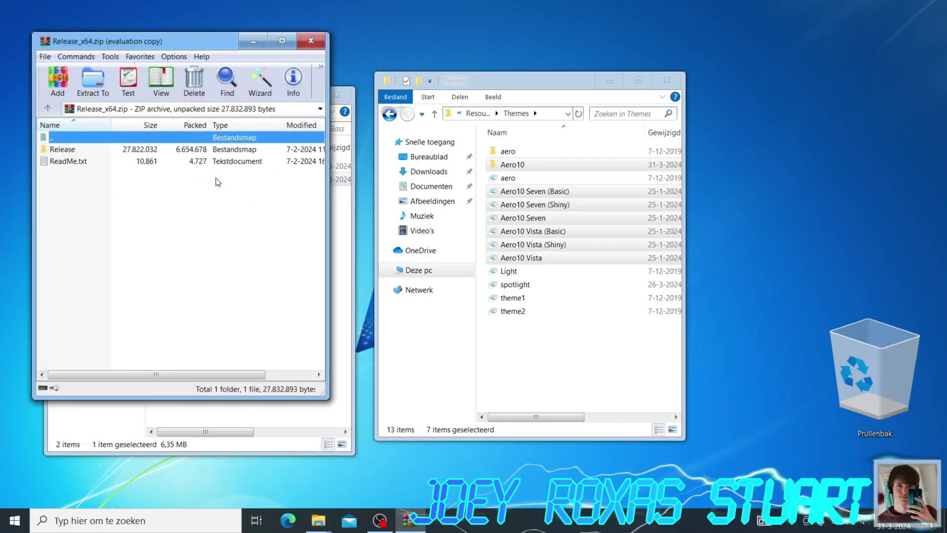
{"action": "key", "text": "super+e"}
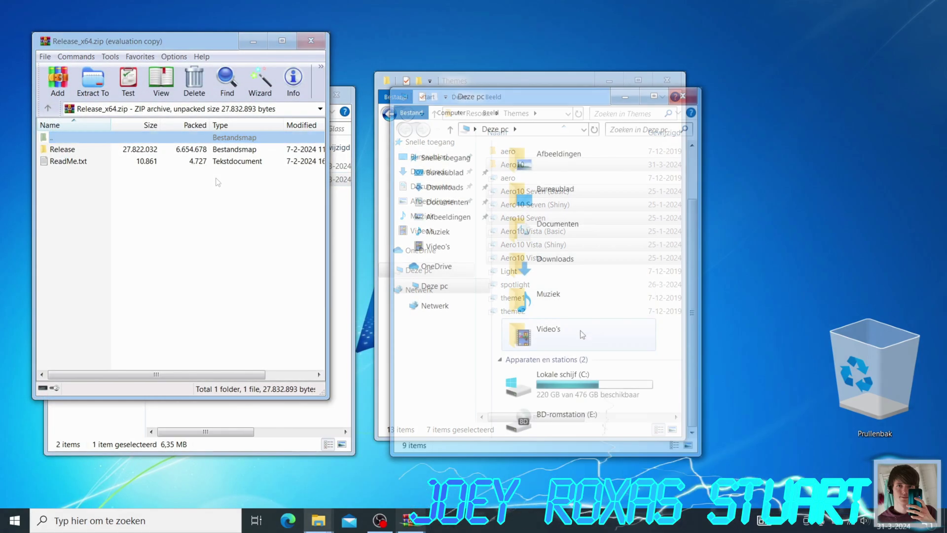
{"action": "double_click", "coordinate": [565, 386]}
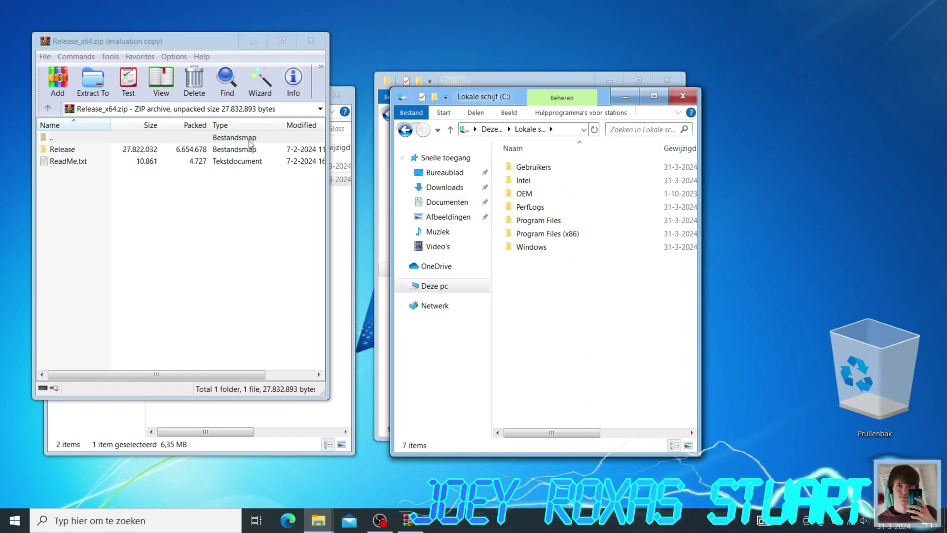
{"action": "left_click_drag", "start_coordinate": [62, 154], "coordinate": [305, 248]}
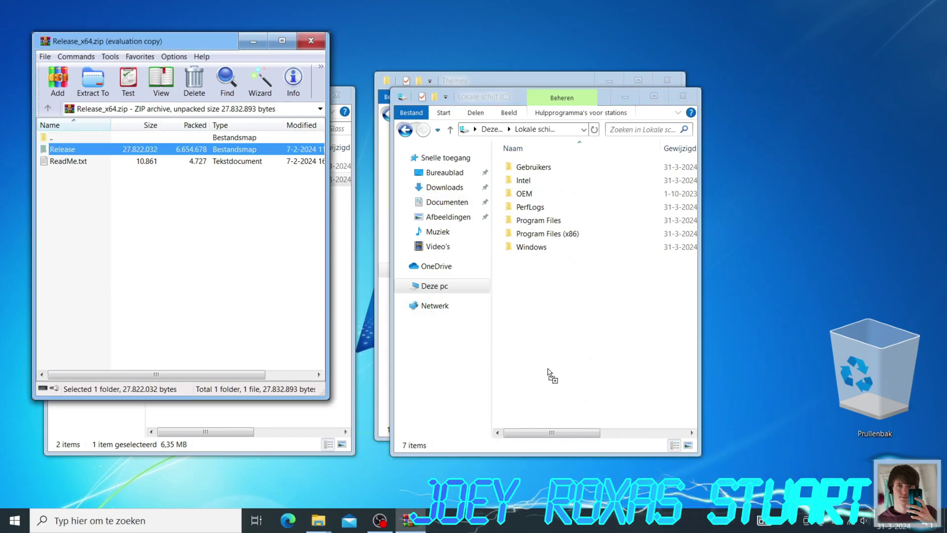
{"action": "left_click_drag", "start_coordinate": [549, 373], "coordinate": [550, 373]}
{"action": "key", "text": "F2"}
{"action": "type", "text": "DW"}
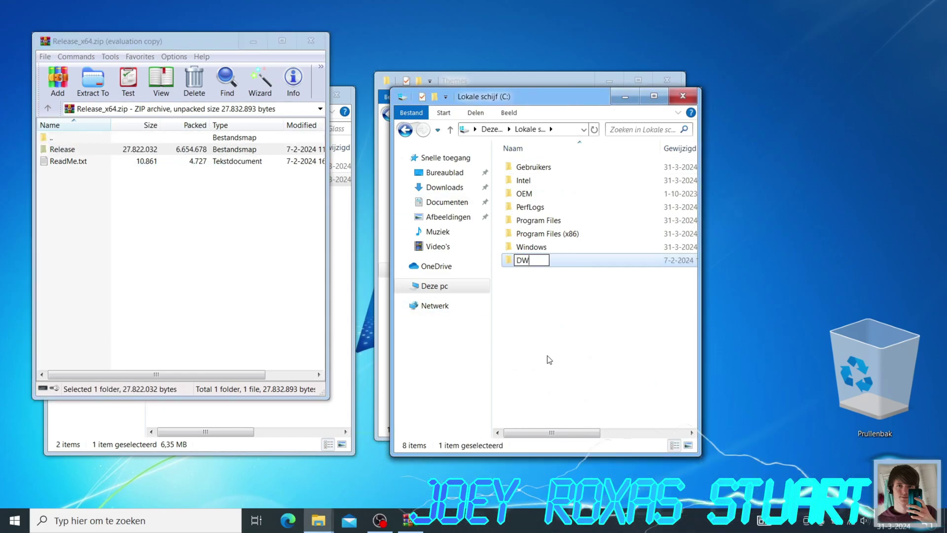
{"action": "type", "text": "MBlurrGlass"}
{"action": "key", "text": "Return"}
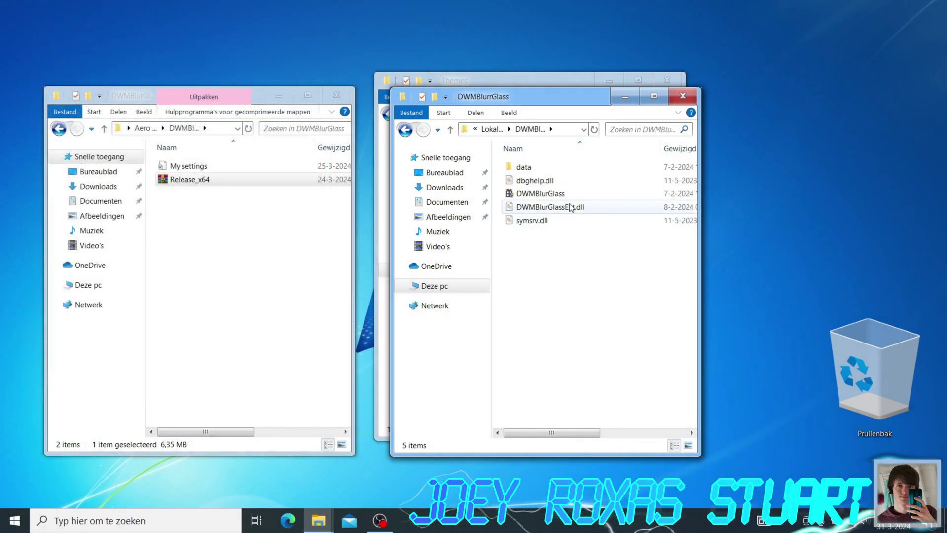
Launch DWMBlurGlass, download the missing symbol files, then view the Advanced Aero blur settings.
{"action": "double_click", "coordinate": [567, 196]}
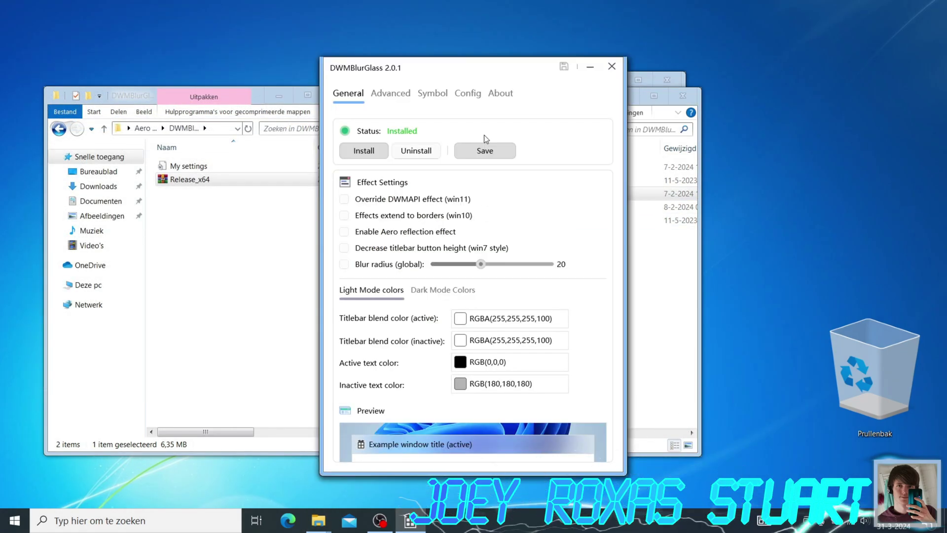
{"action": "left_click", "coordinate": [432, 93]}
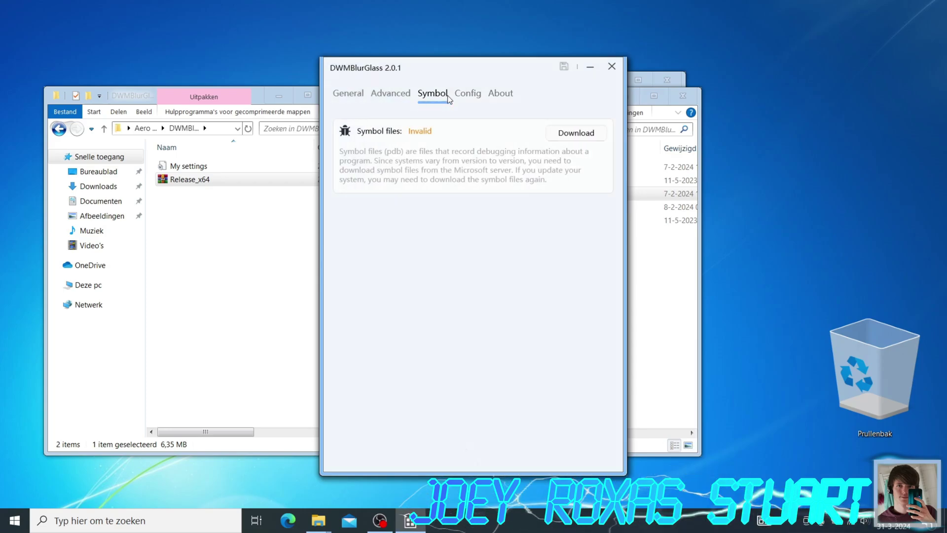
{"action": "left_click", "coordinate": [553, 134]}
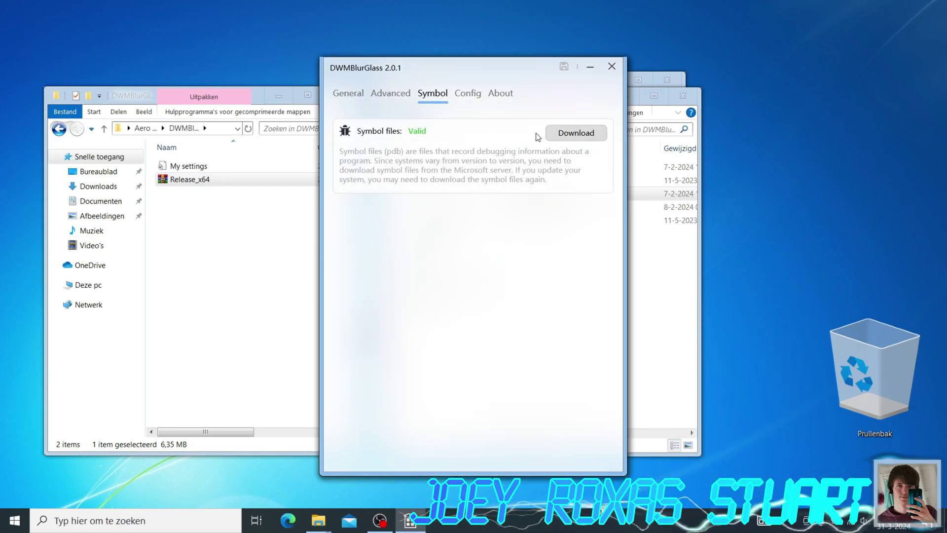
{"action": "left_click", "coordinate": [359, 95]}
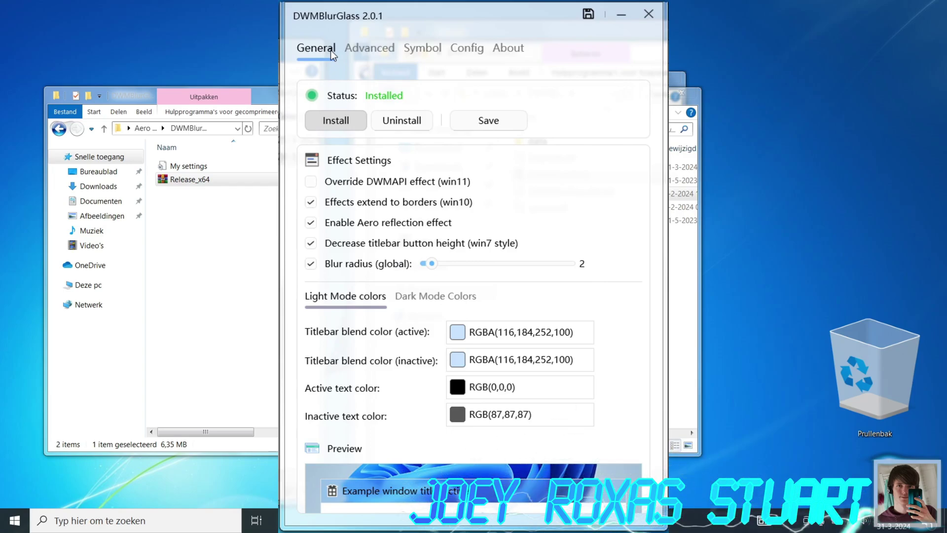
{"action": "left_click", "coordinate": [368, 48]}
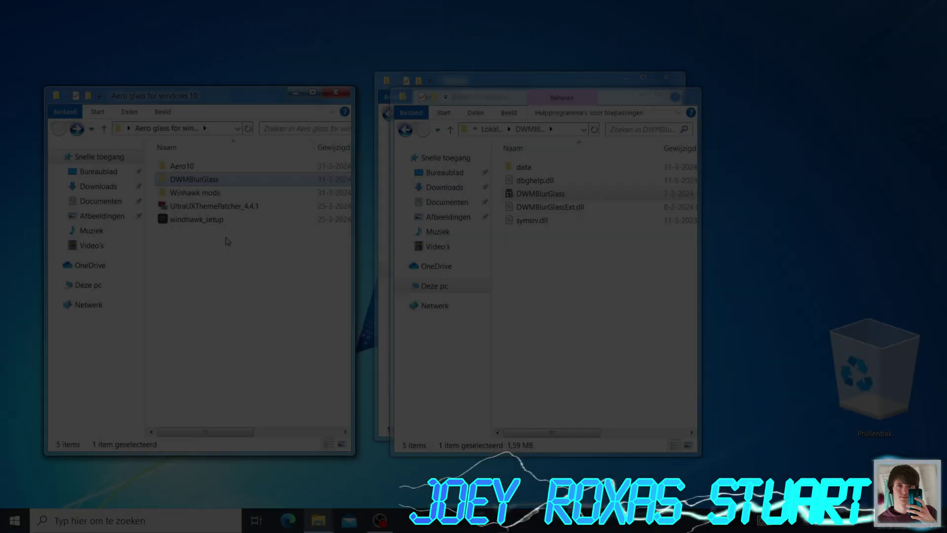
Install Windhawk v1.4.1 with the default language, Standard type and default components.
{"action": "double_click", "coordinate": [218, 220]}
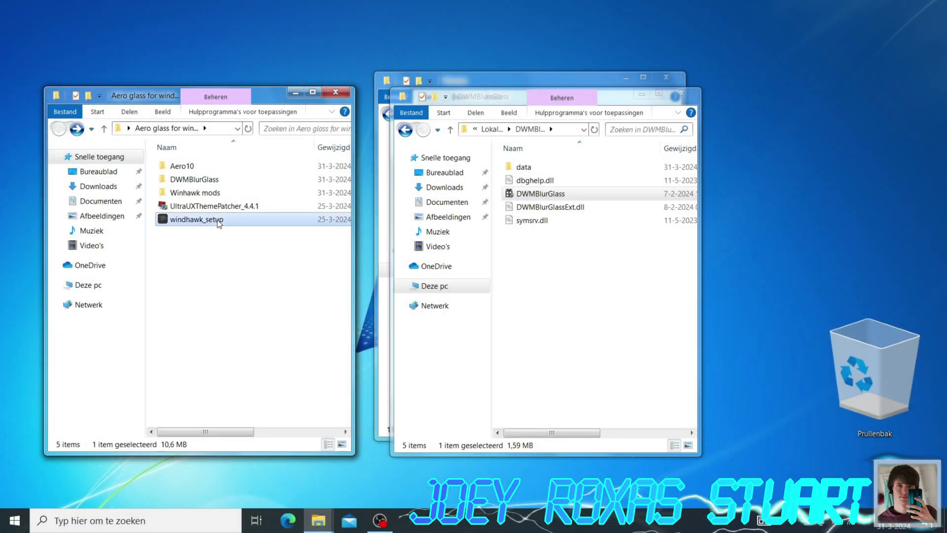
{"action": "left_click", "coordinate": [464, 288]}
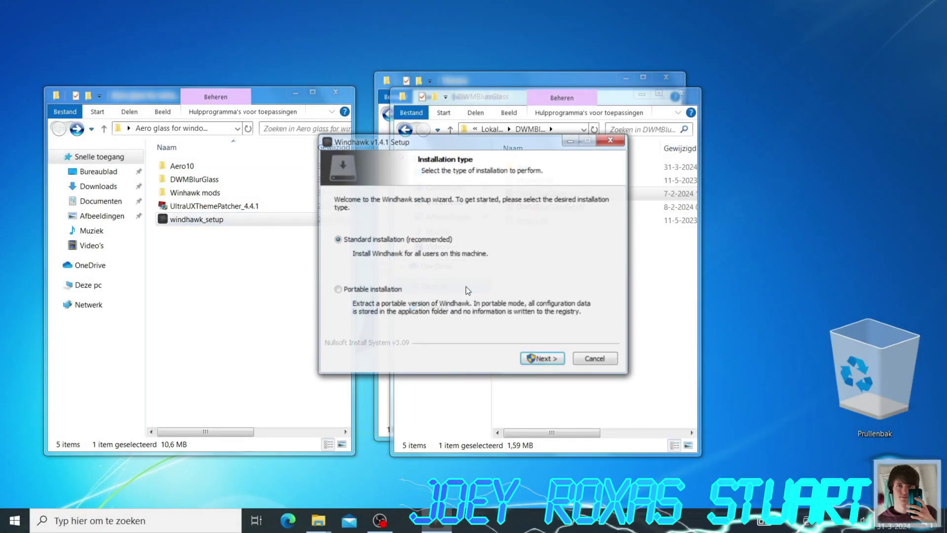
{"action": "left_click", "coordinate": [539, 359]}
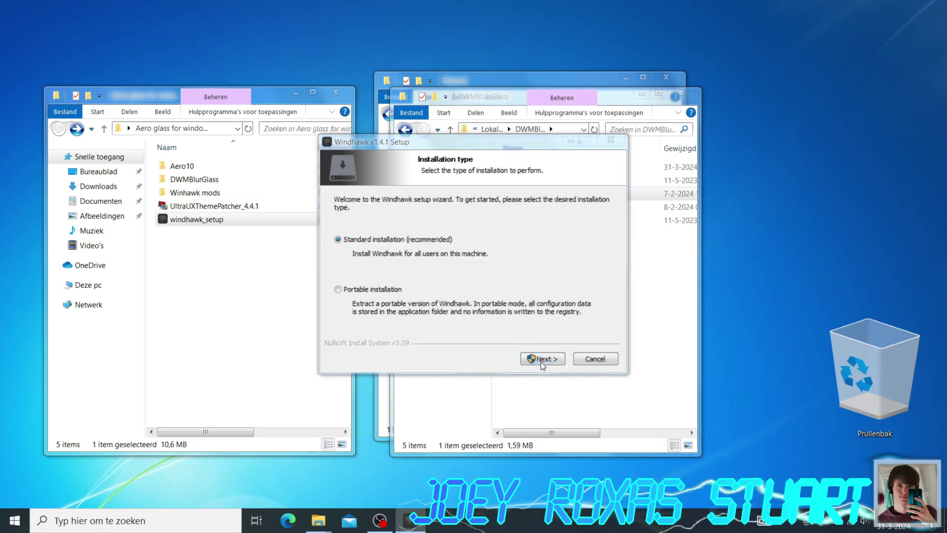
{"action": "left_click", "coordinate": [540, 360]}
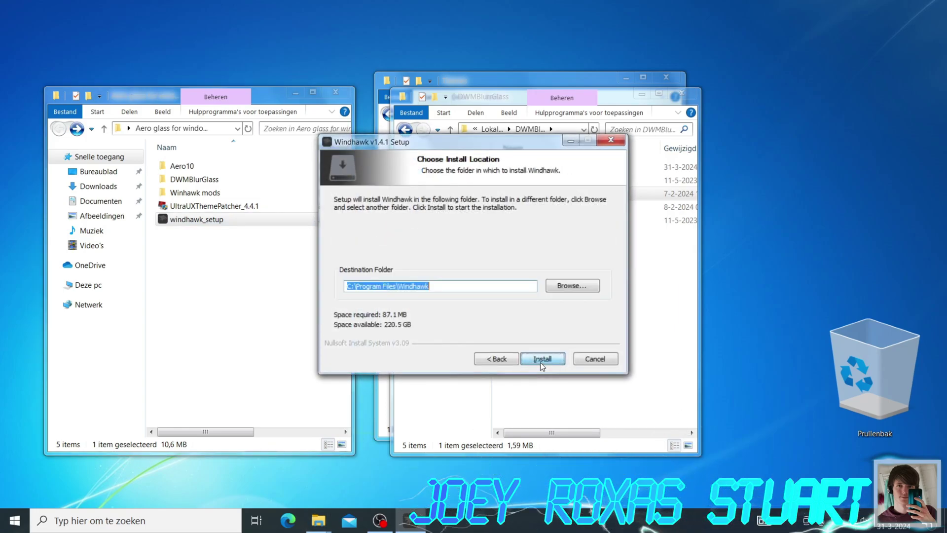
{"action": "left_click", "coordinate": [540, 362]}
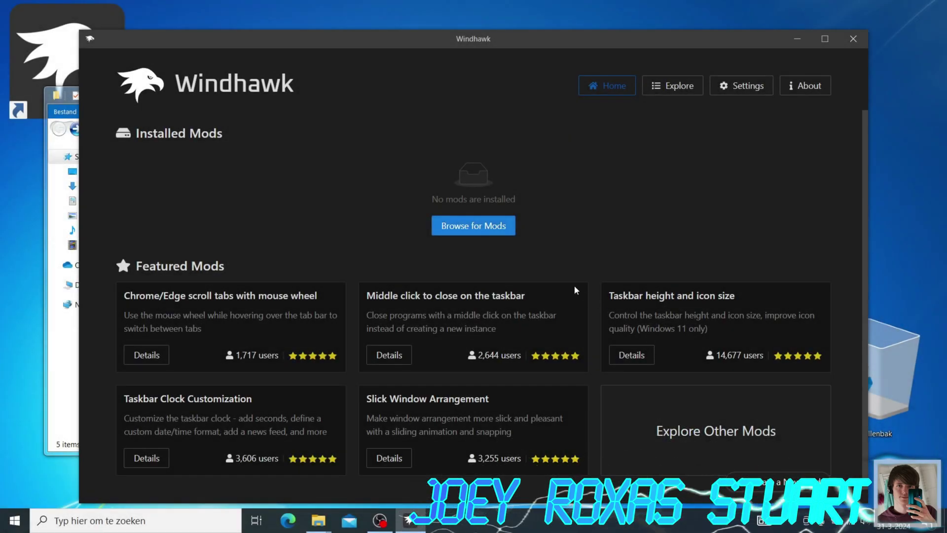
Search the mod catalogue for 'legacy file co' and install the Legacy File Copy mod.
{"action": "left_click", "coordinate": [503, 227]}
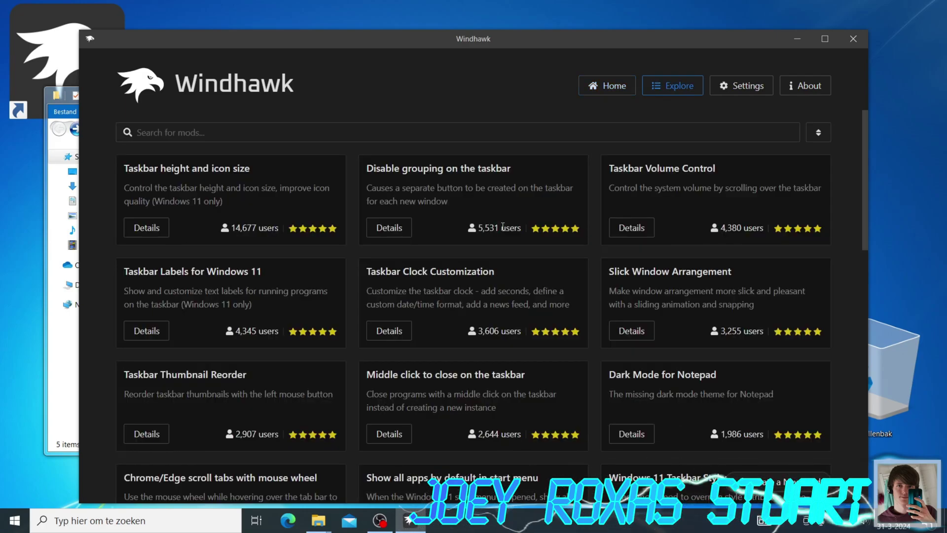
{"action": "type", "text": "legacy file copy"}
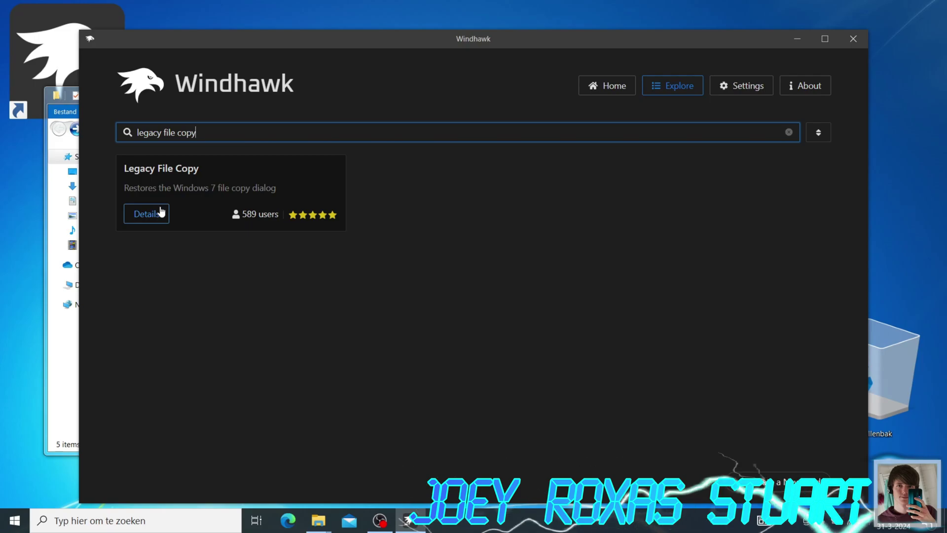
{"action": "left_click", "coordinate": [146, 214]}
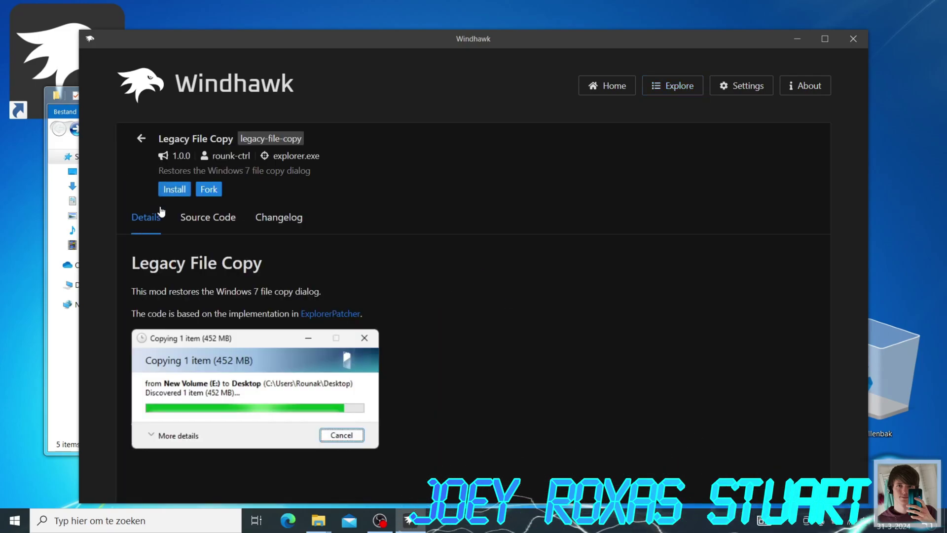
{"action": "left_click", "coordinate": [173, 192]}
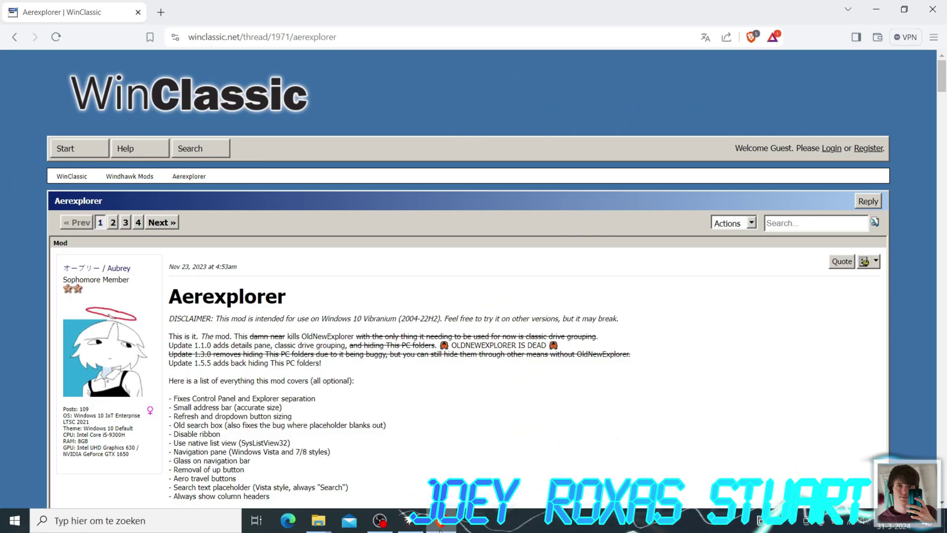
Reveal the hidden Aerexplorer mod code under the spoiler and copy all of it.
{"action": "scroll", "coordinate": [309, 342], "scroll_direction": "down", "scroll_amount": 20}
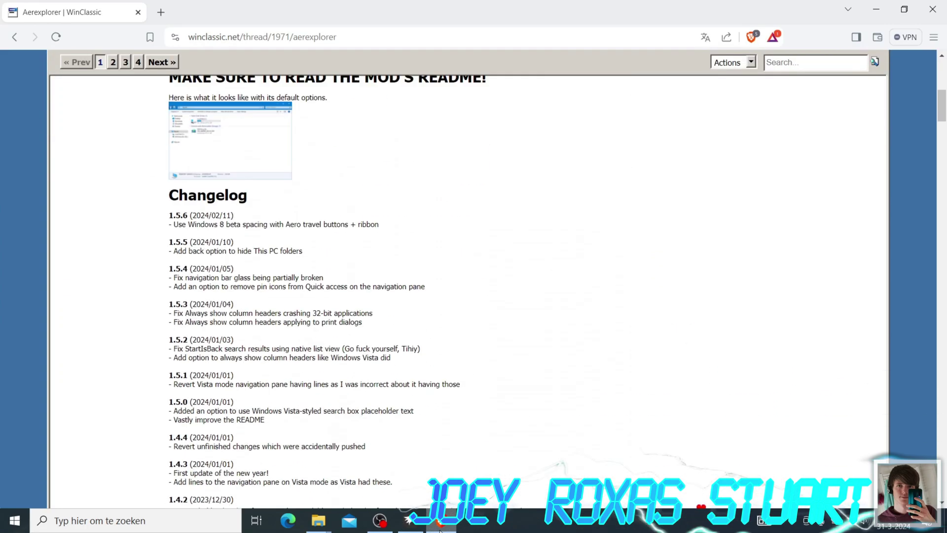
{"action": "left_click", "coordinate": [215, 204]}
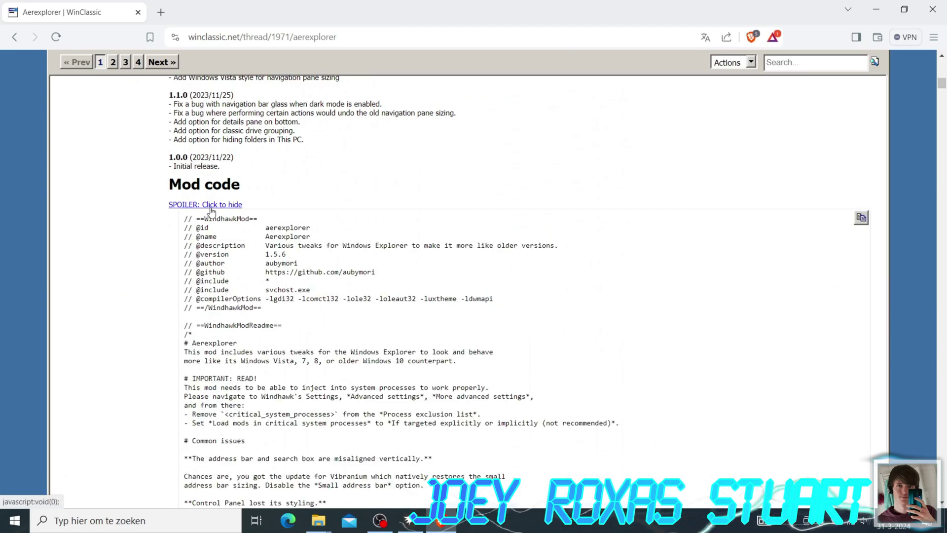
{"action": "left_click", "coordinate": [862, 218]}
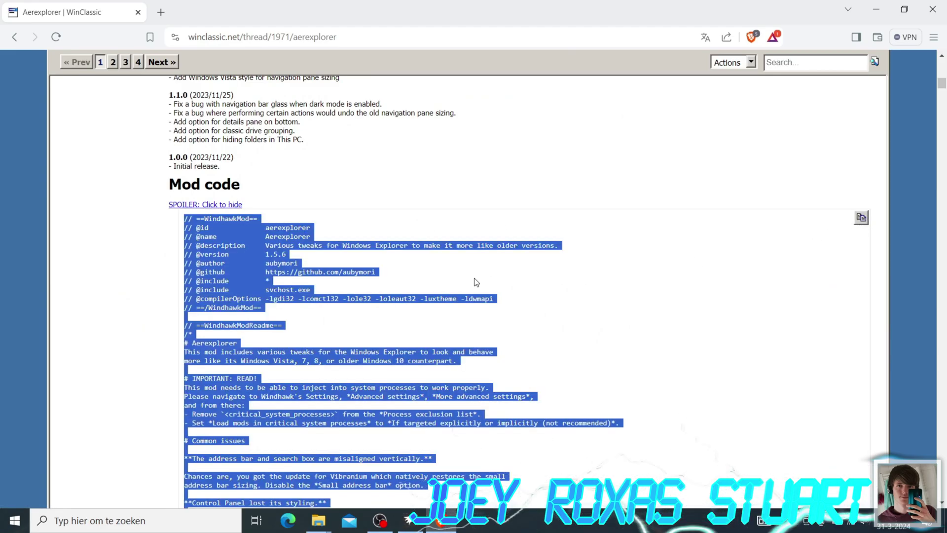
{"action": "right_click", "coordinate": [364, 297]}
{"action": "left_click", "coordinate": [386, 306]}
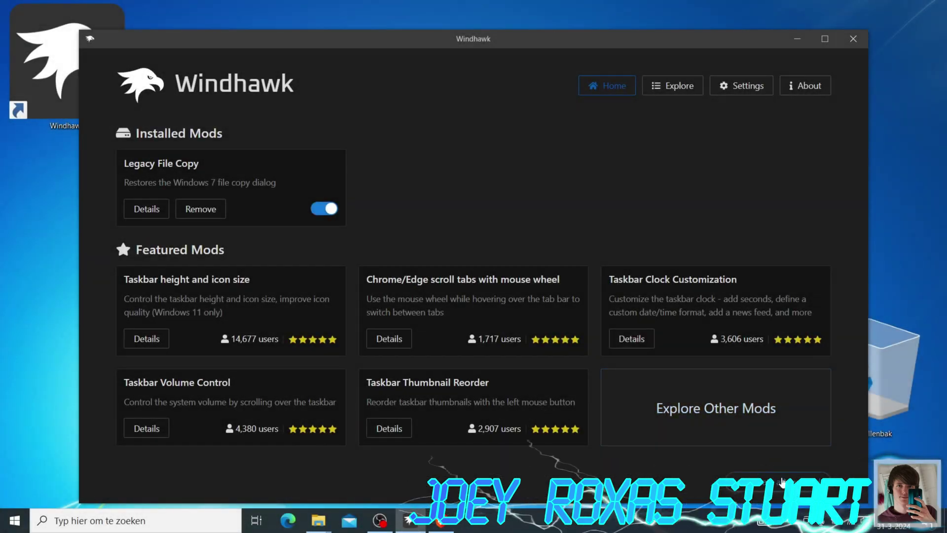
Create a new mod, replace its template with the pasted Aerexplorer code, compile it and exit the editor.
{"action": "left_click", "coordinate": [783, 481]}
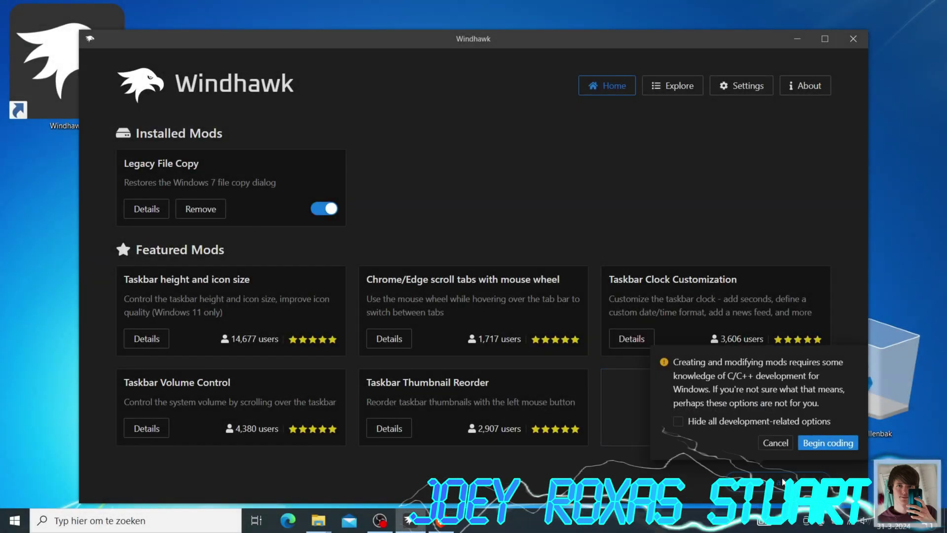
{"action": "left_click", "coordinate": [811, 444]}
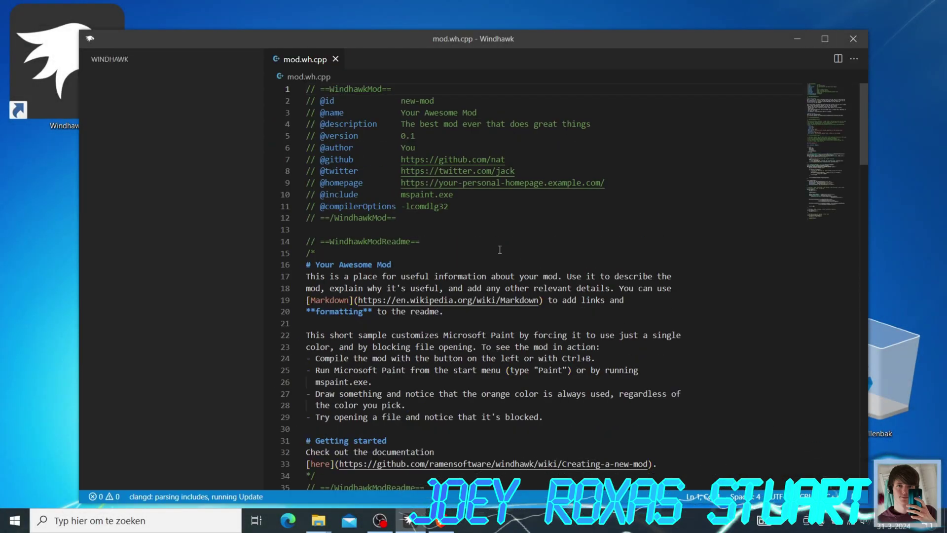
{"action": "left_click", "coordinate": [489, 243]}
{"action": "key", "text": "ctrl+a"}
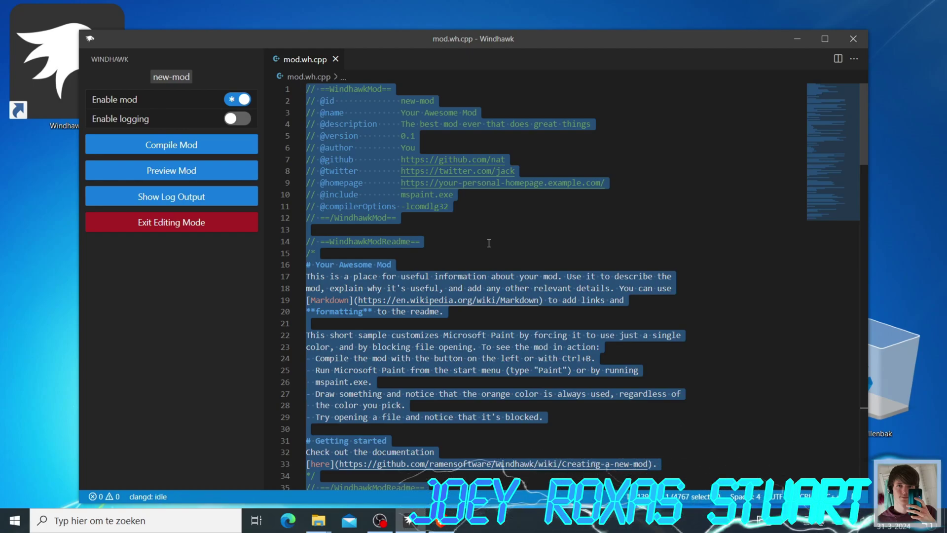
{"action": "key", "text": "BackSpace"}
{"action": "key", "text": "ctrl+v"}
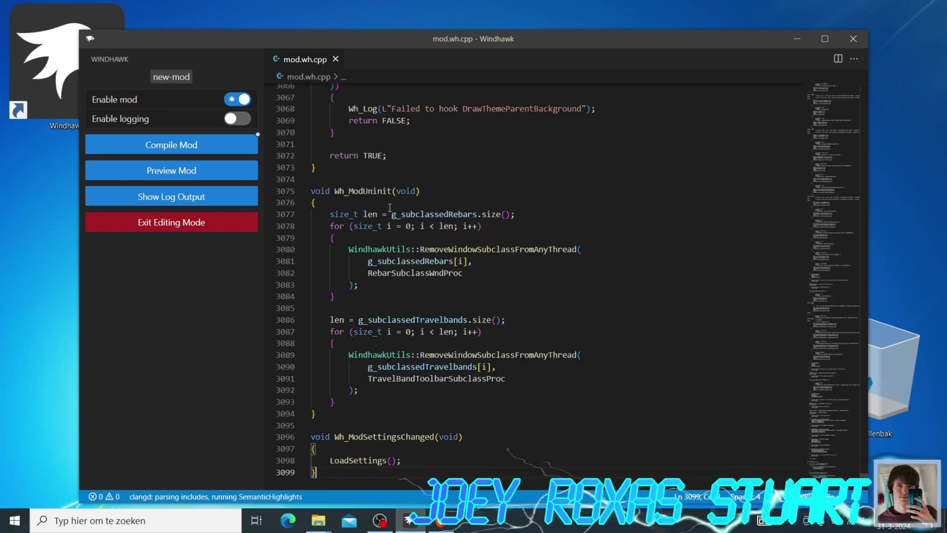
{"action": "left_click", "coordinate": [236, 151]}
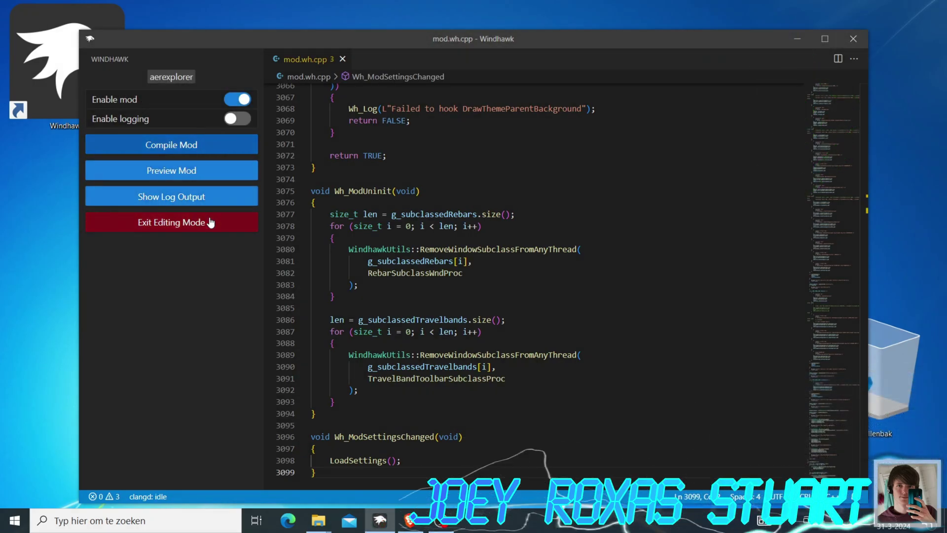
{"action": "left_click", "coordinate": [211, 222]}
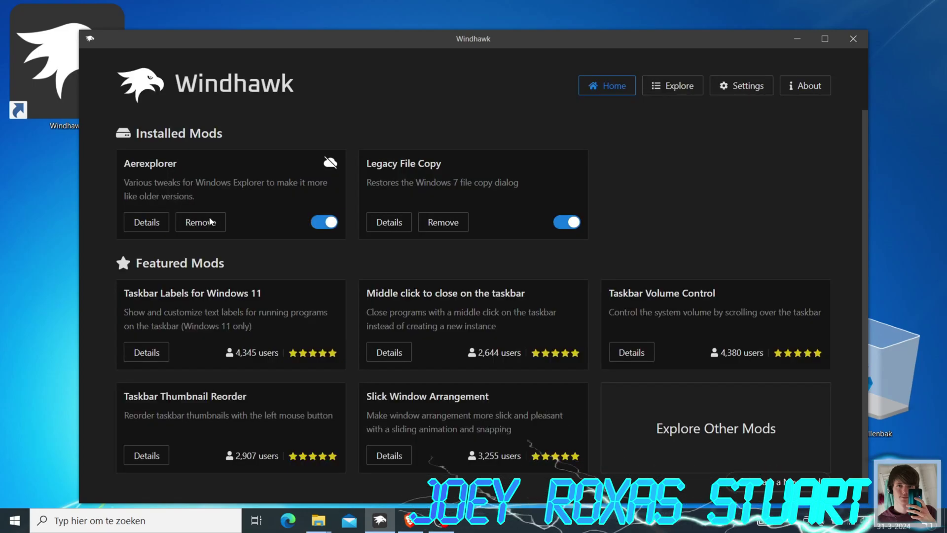
Open Windhawk's More advanced settings to reach the Process exclusion list.
{"action": "left_click", "coordinate": [737, 88]}
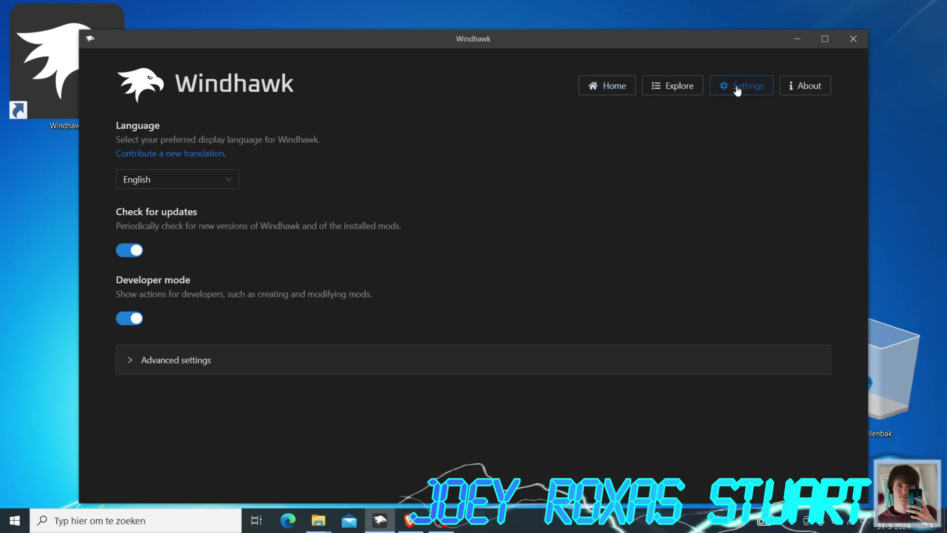
{"action": "left_click", "coordinate": [197, 358]}
{"action": "scroll", "coordinate": [196, 352], "scroll_direction": "down", "scroll_amount": 5}
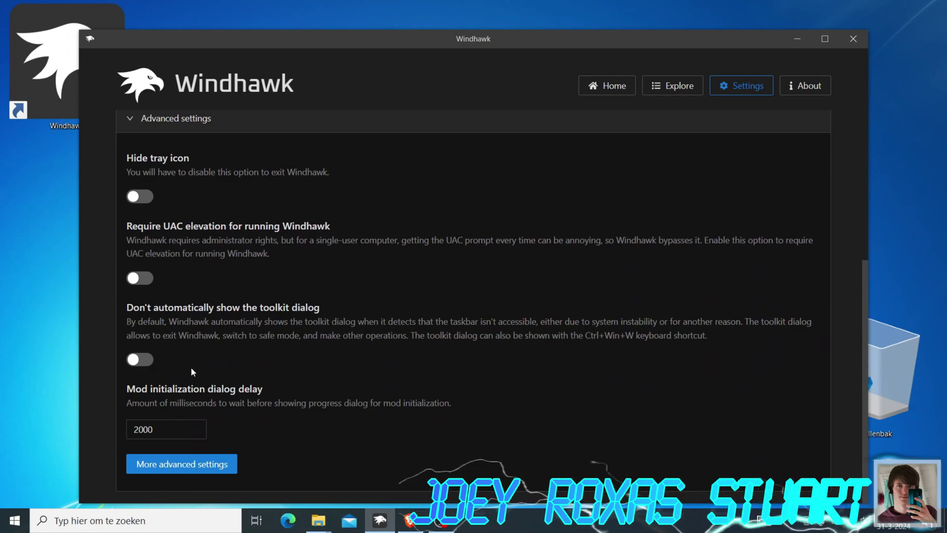
{"action": "left_click", "coordinate": [190, 463]}
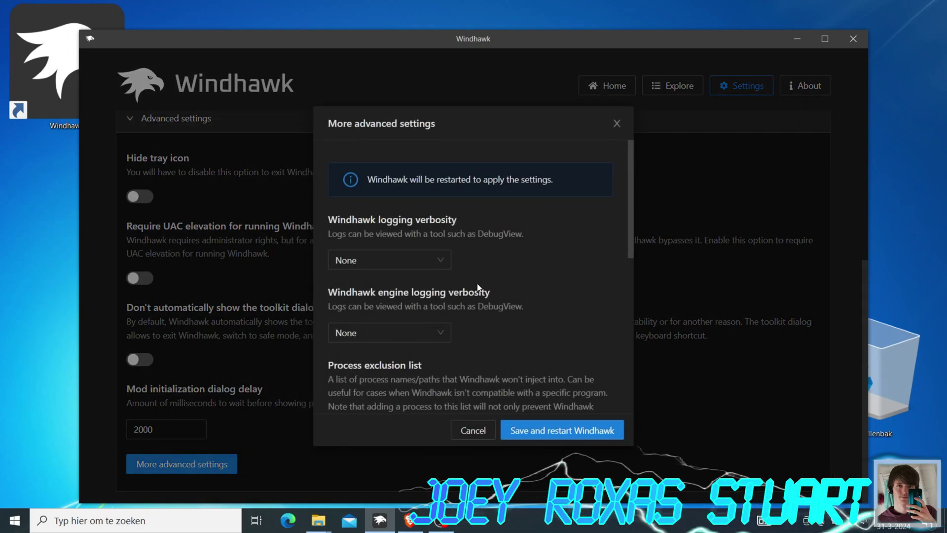
{"action": "scroll", "coordinate": [477, 288], "scroll_direction": "down", "scroll_amount": 7}
Delete <critical_system_processes> from the exclusion list, then save and restart Windhawk.
{"action": "left_click_drag", "start_coordinate": [469, 166], "coordinate": [347, 168]}
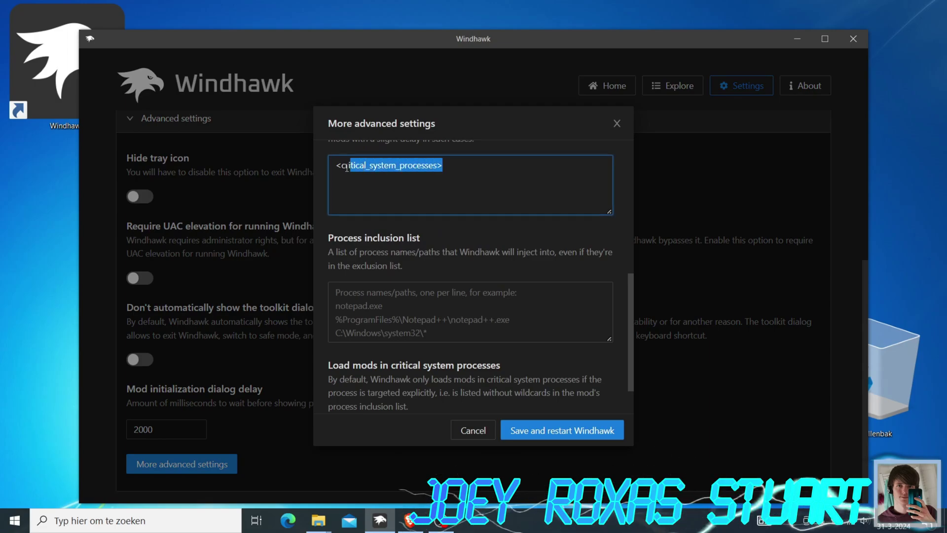
{"action": "key", "text": "Right"}
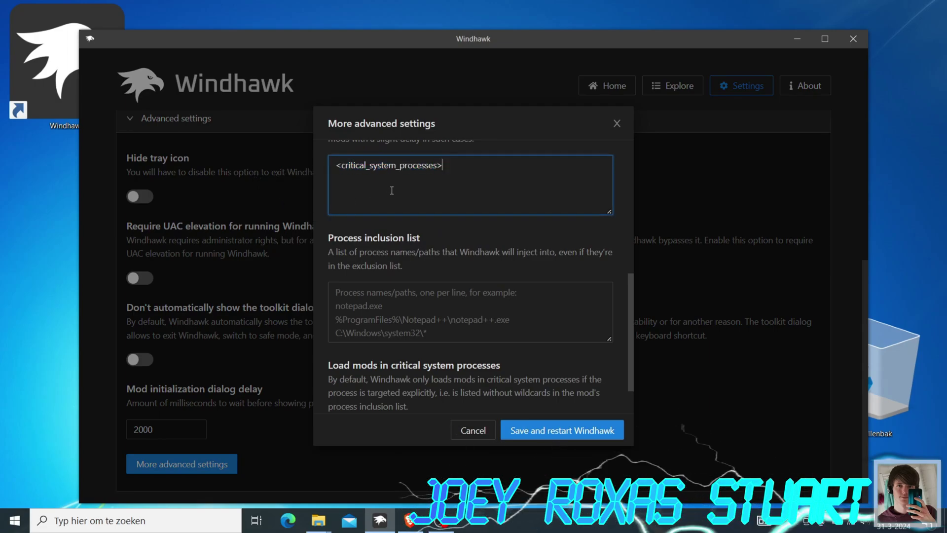
{"action": "left_click_drag", "start_coordinate": [442, 165], "coordinate": [313, 164]}
{"action": "key", "text": "BackSpace"}
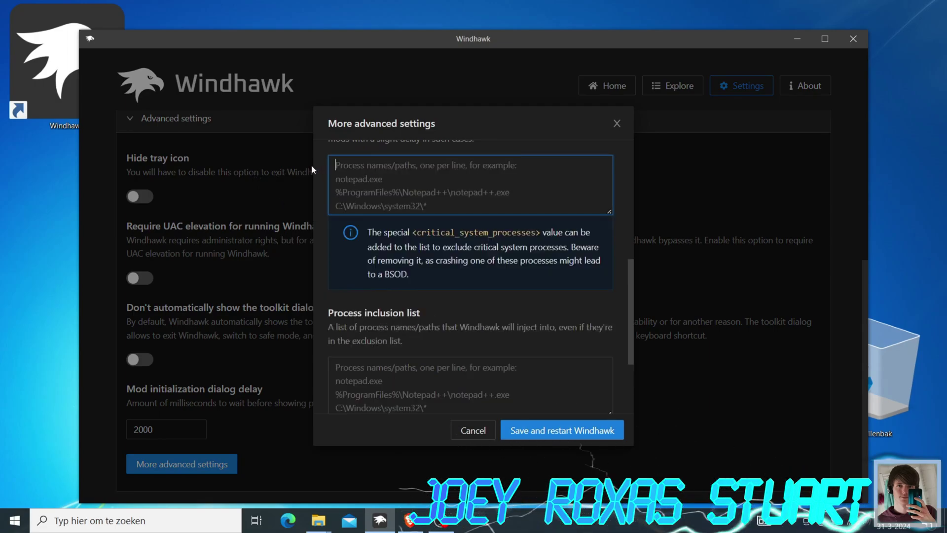
{"action": "scroll", "coordinate": [474, 296], "scroll_direction": "up", "scroll_amount": 1}
{"action": "left_click", "coordinate": [528, 434]}
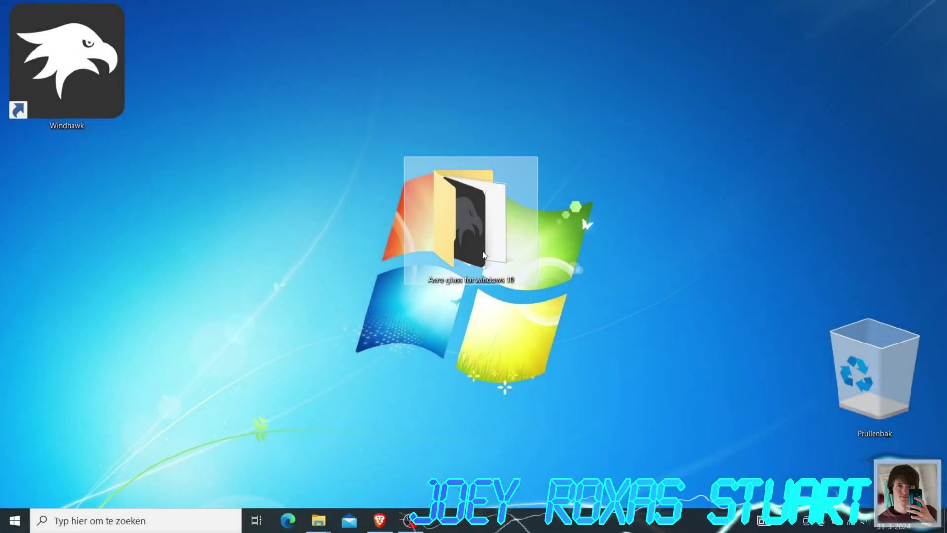
Open the 'Aero glass for windows 10' folder to view its five items in Win7-style Explorer.
{"action": "double_click", "coordinate": [468, 222]}
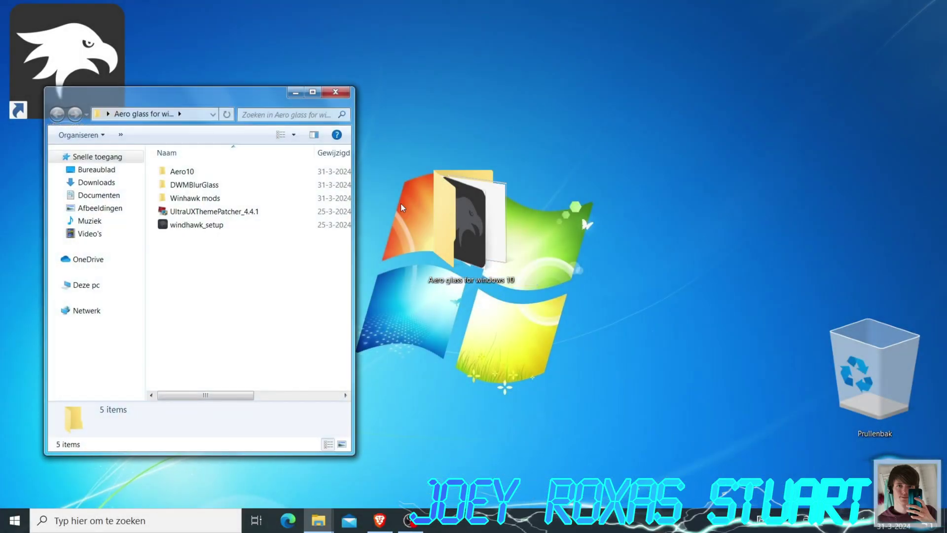